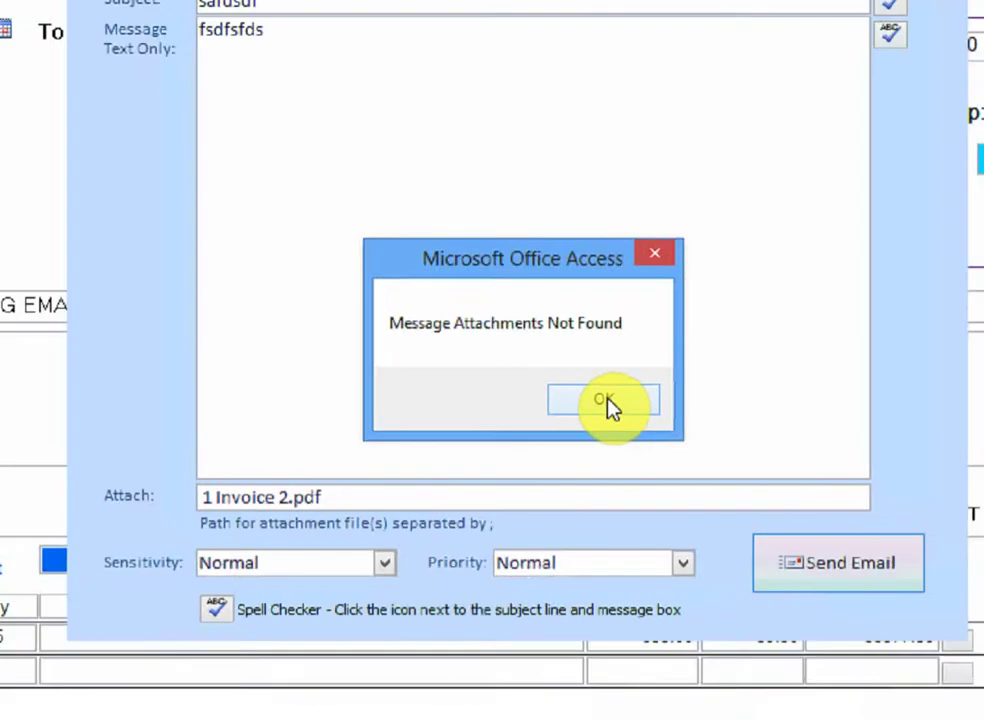
Step: Dismiss the attachments-not-found error, exit the Emailer, and finish the Tax Invoice back to the main menu
click(638, 398)
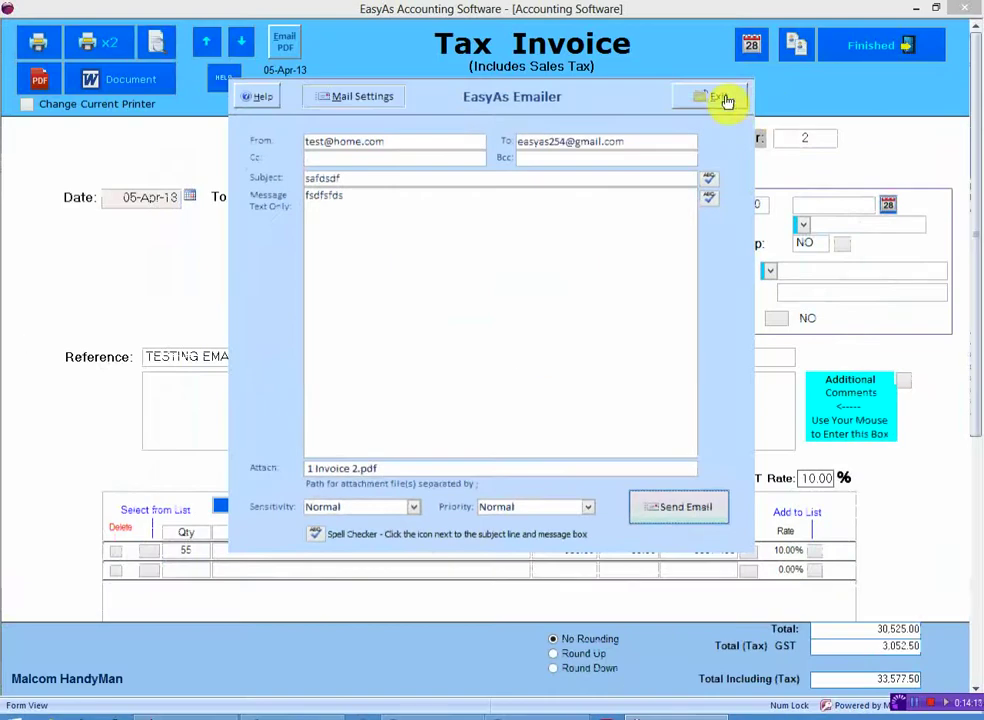
click(722, 98)
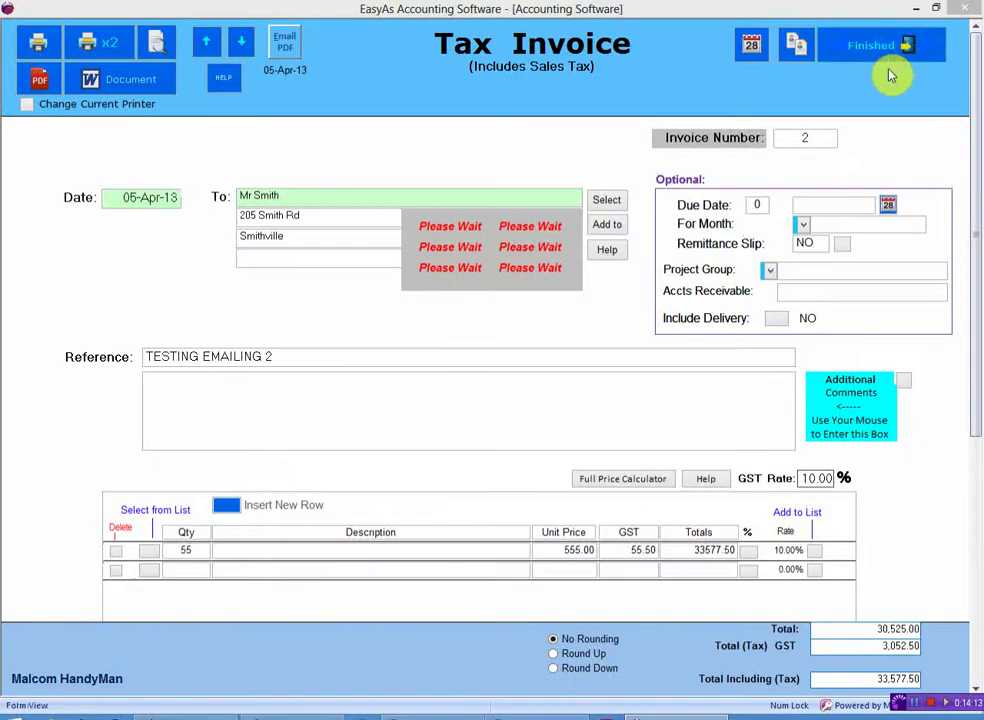
click(887, 60)
click(930, 62)
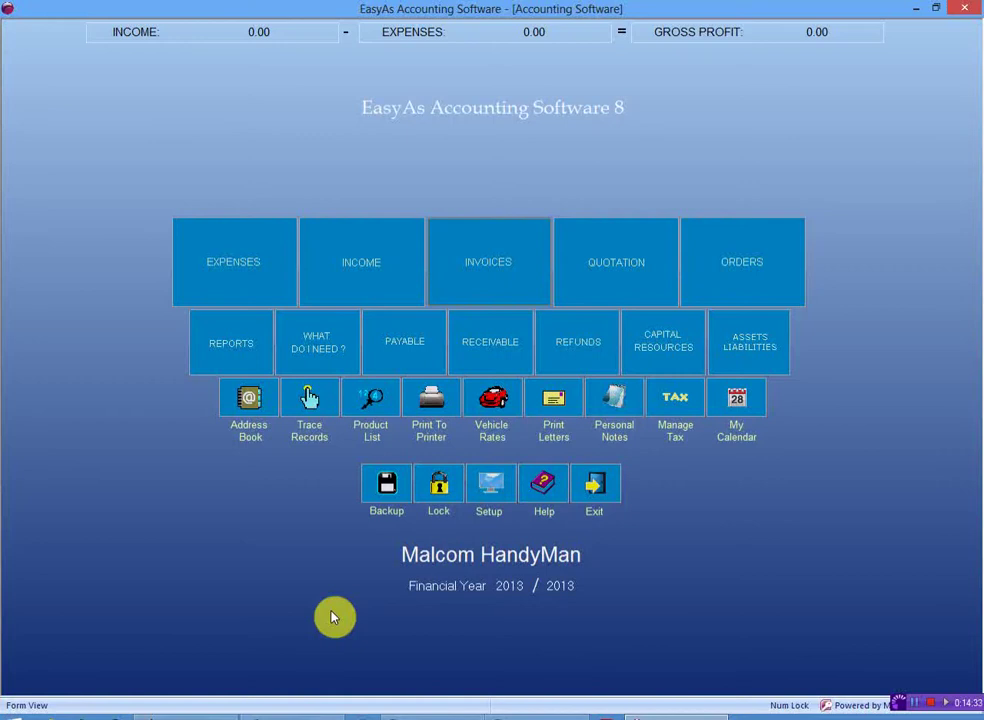
Step: View the first business's details in the Business Information Screen, close it, and exit EasyAs
click(521, 557)
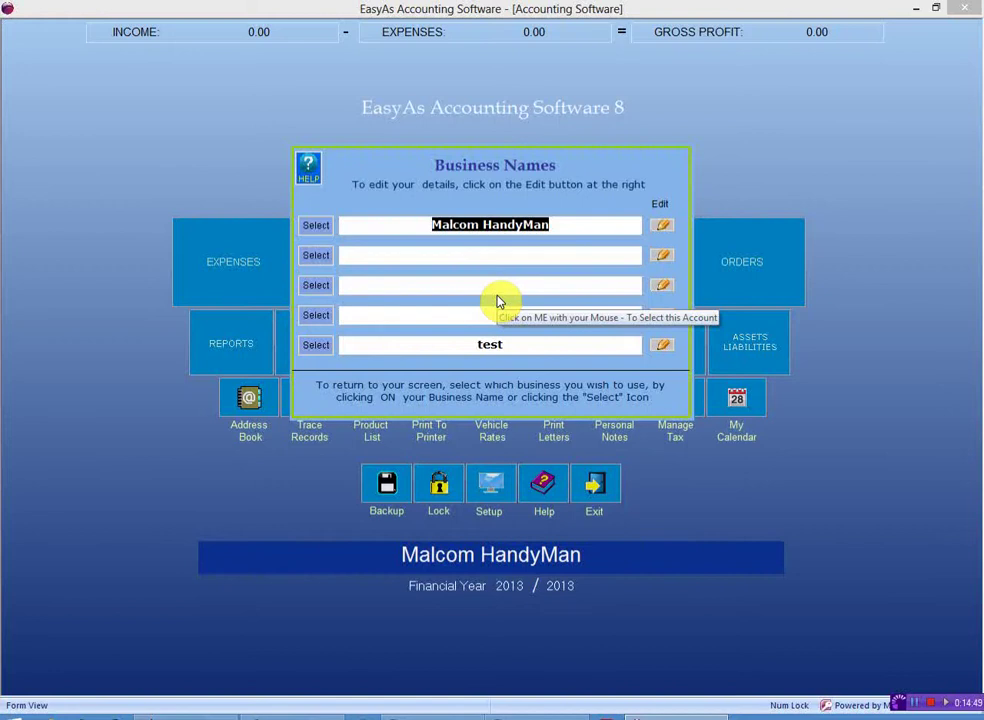
click(660, 228)
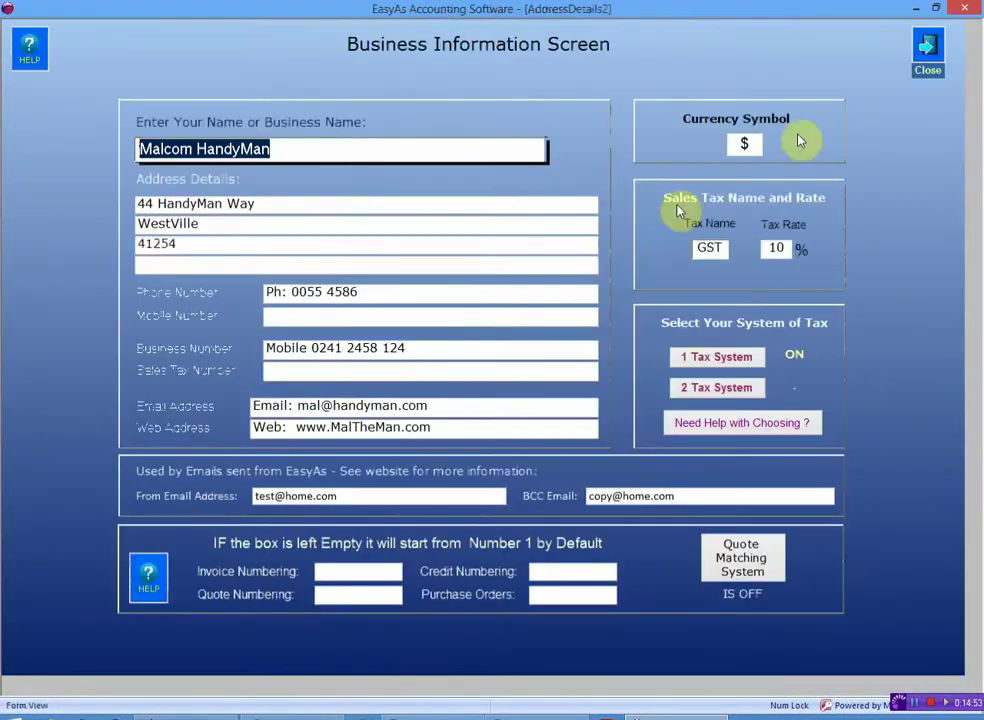
click(928, 52)
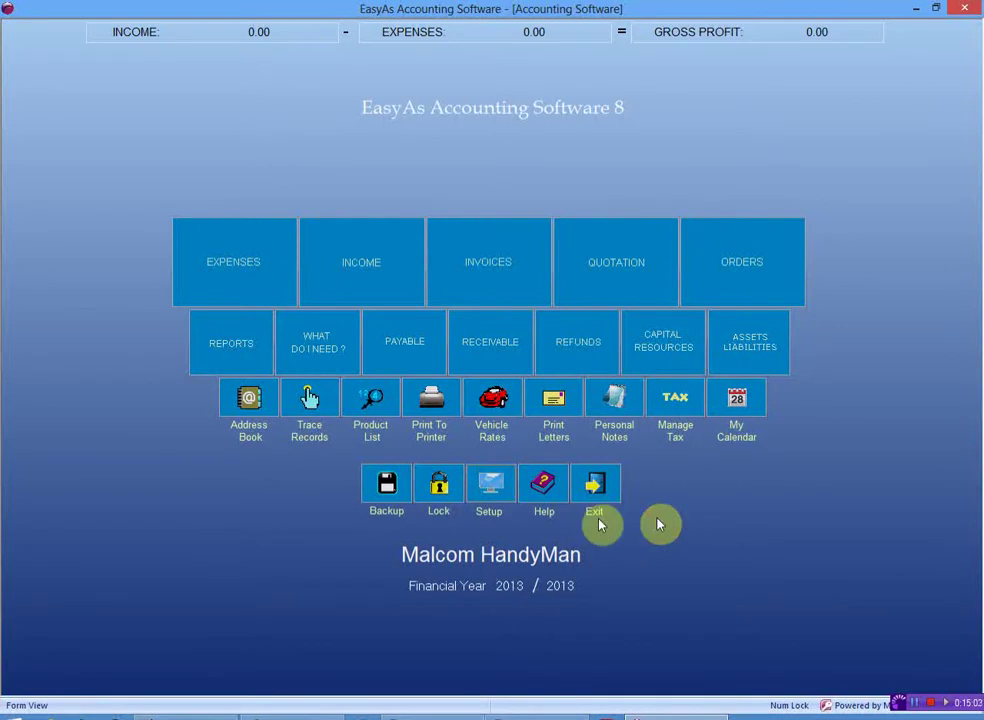
click(596, 510)
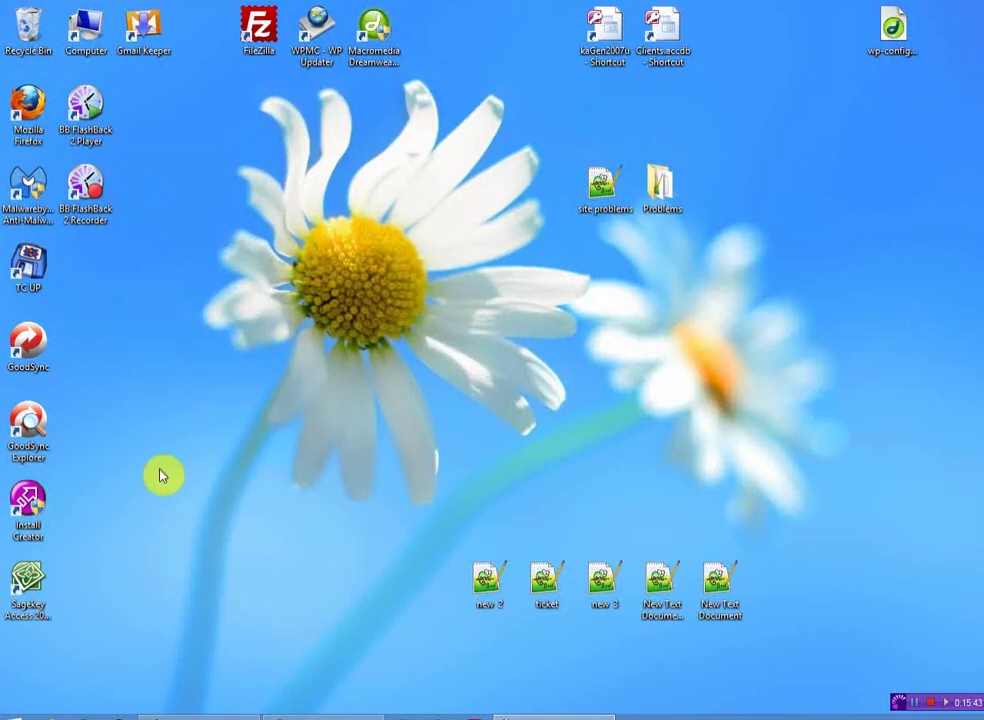
Step: Create a new empty folder named 'test' in Documents
double_click(87, 42)
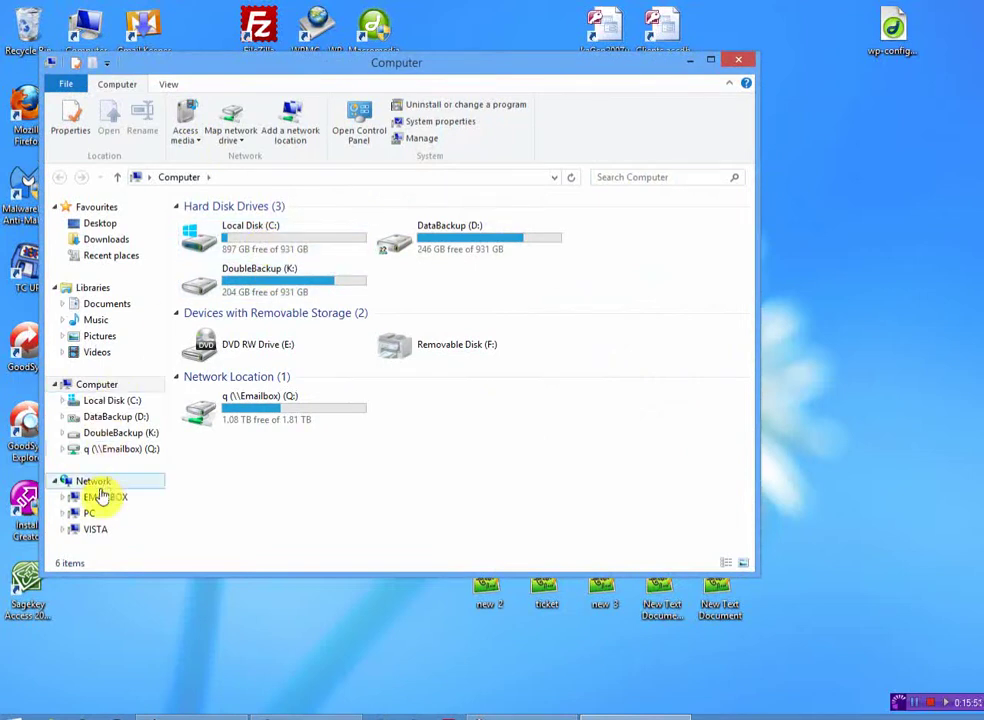
click(100, 308)
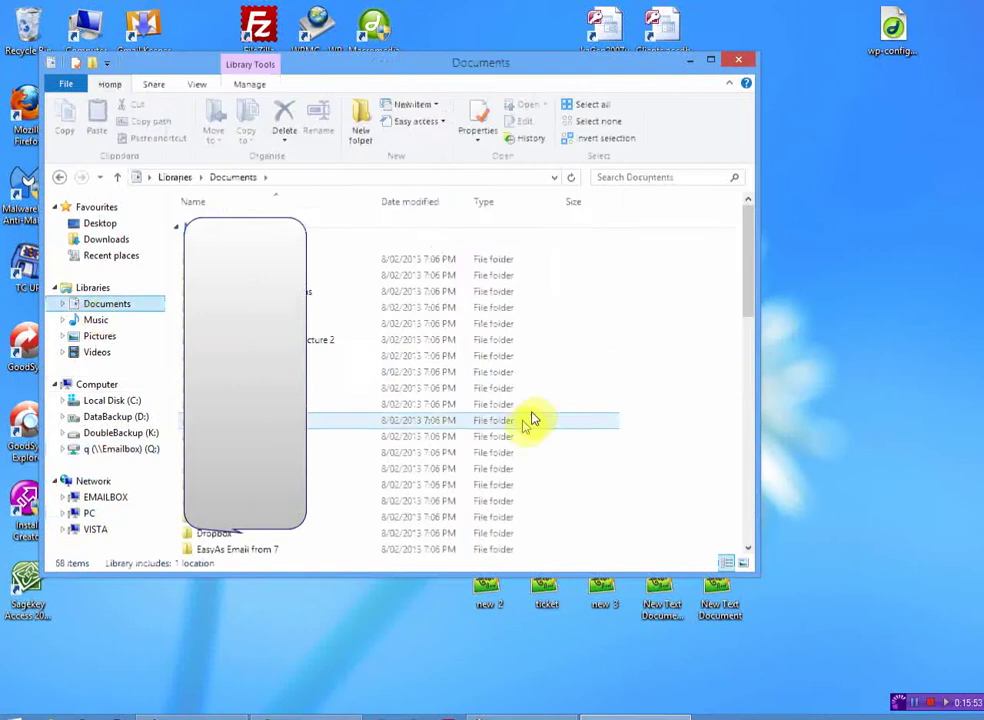
right_click(578, 380)
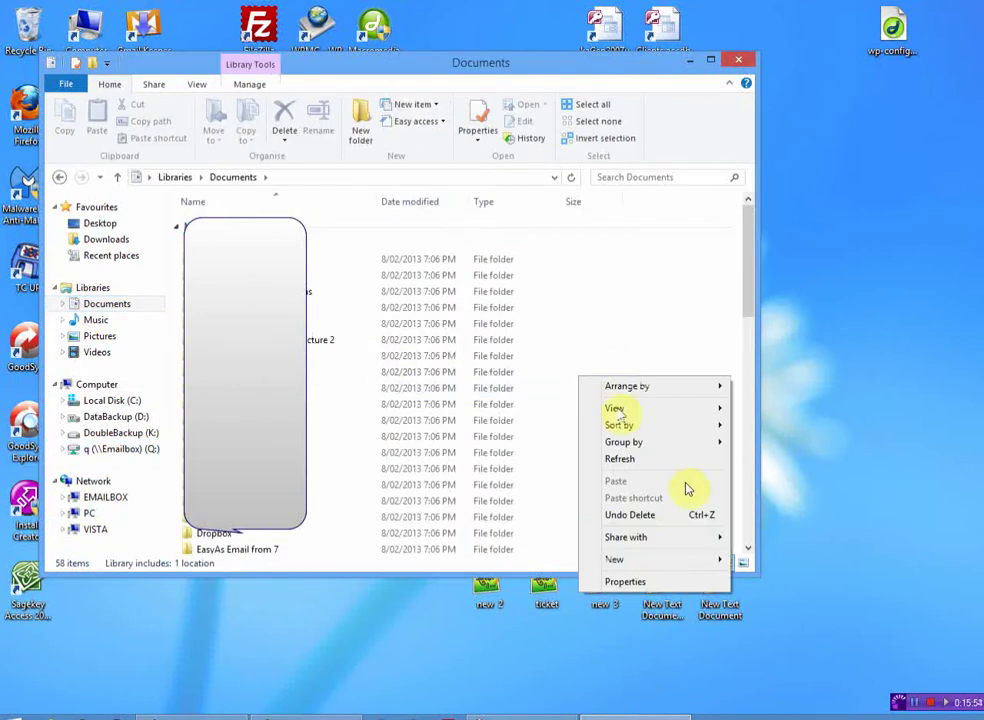
click(661, 562)
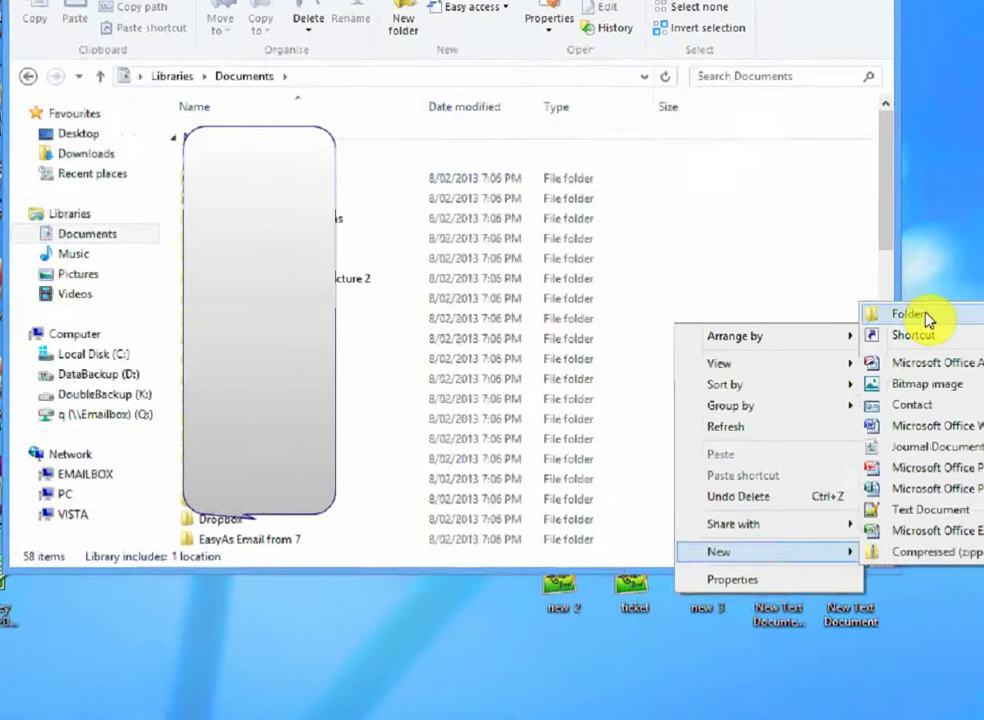
click(926, 316)
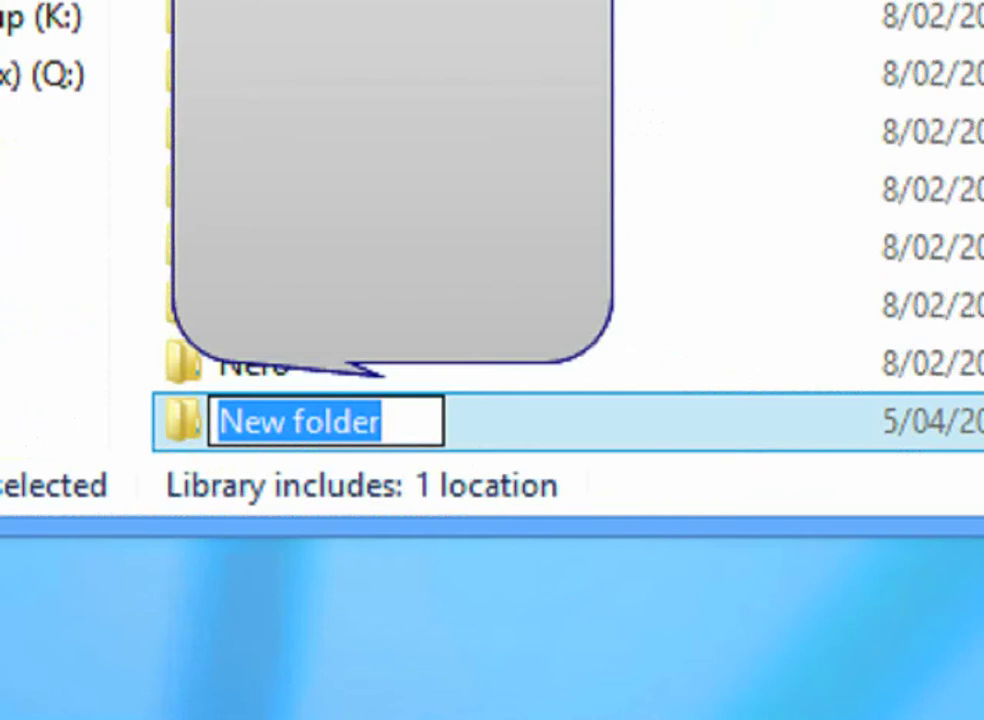
text(test)
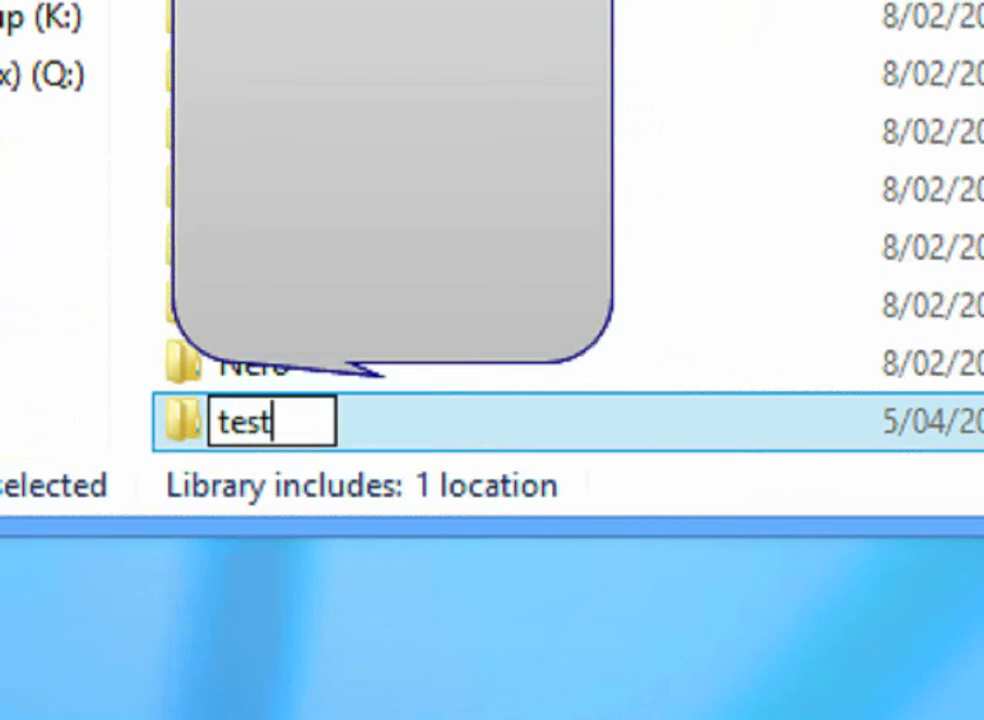
key(Return)
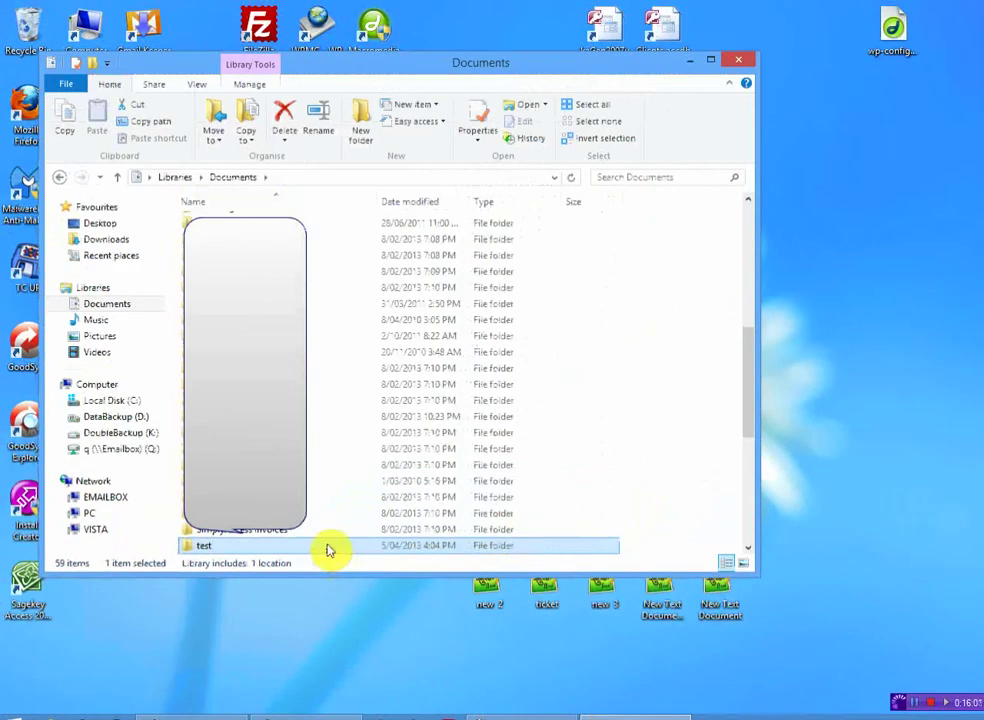
double_click(329, 549)
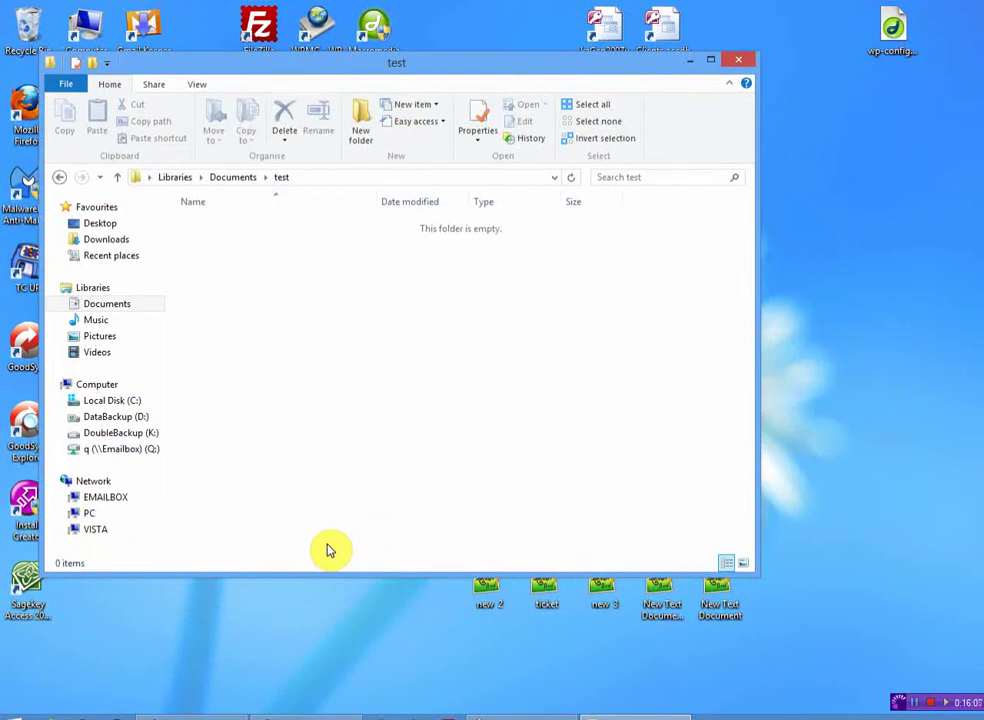
Step: Delete the Invoice 1 PDF from C:\Smiths Business and close File Explorer
click(125, 404)
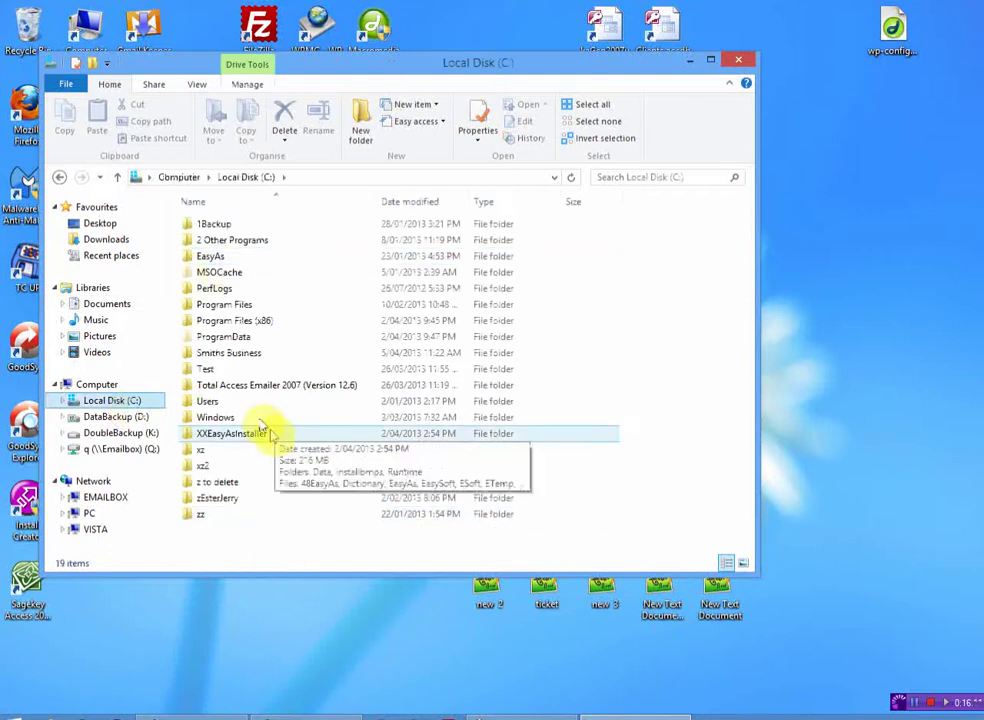
double_click(237, 354)
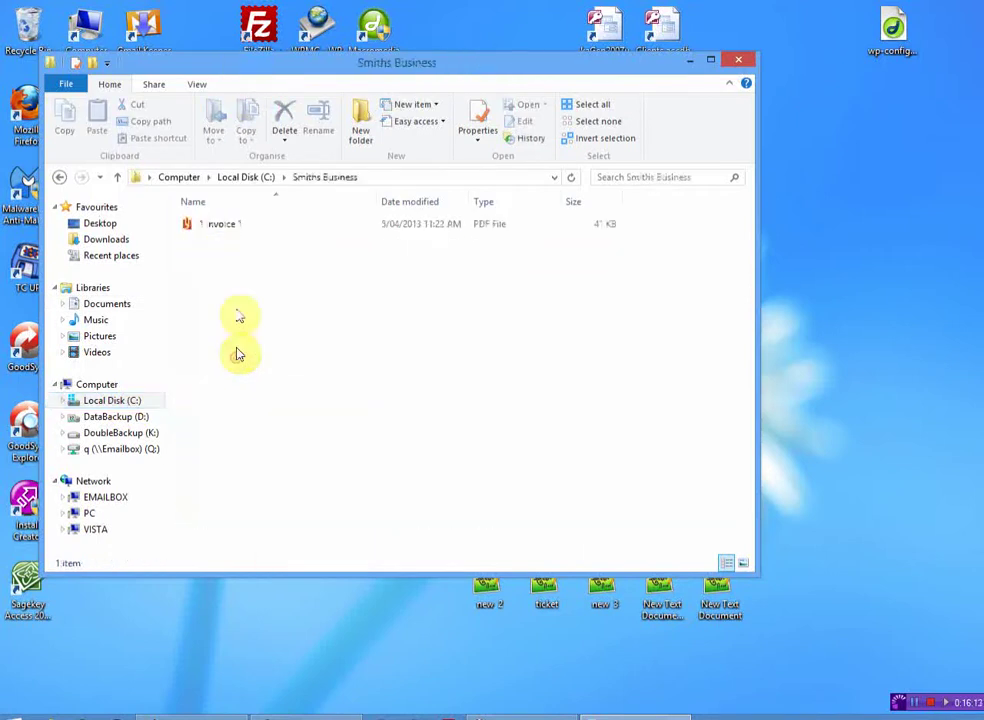
click(221, 230)
key(Delete)
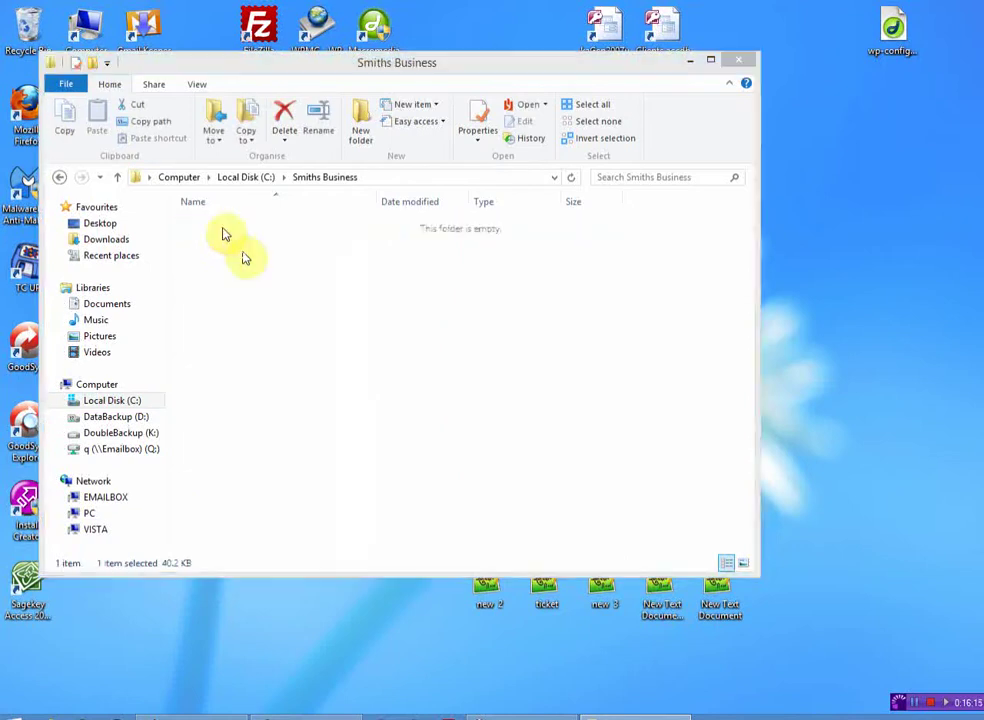
click(64, 182)
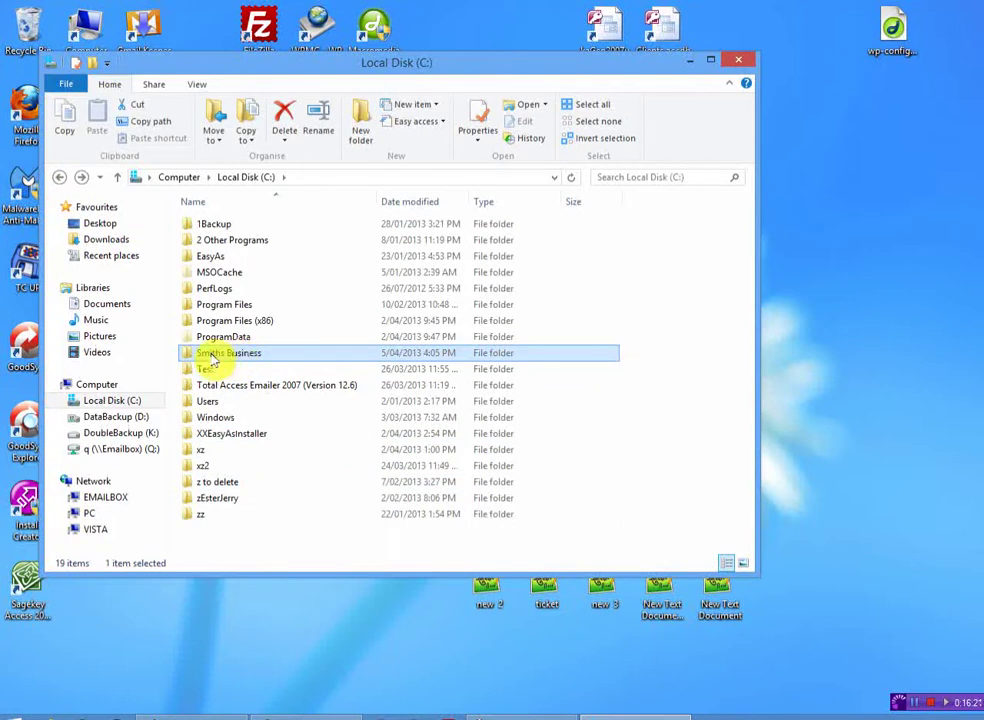
click(737, 63)
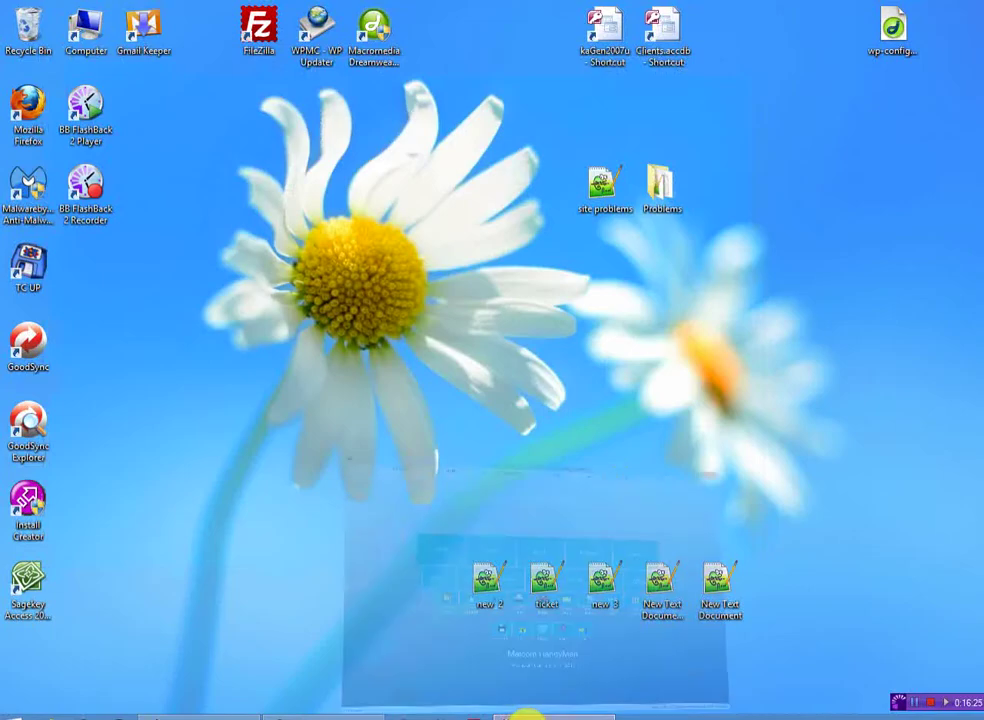
Step: Restore EasyAs and open Setup's Change Printing Directory page, which currently shows MyDocs
click(545, 632)
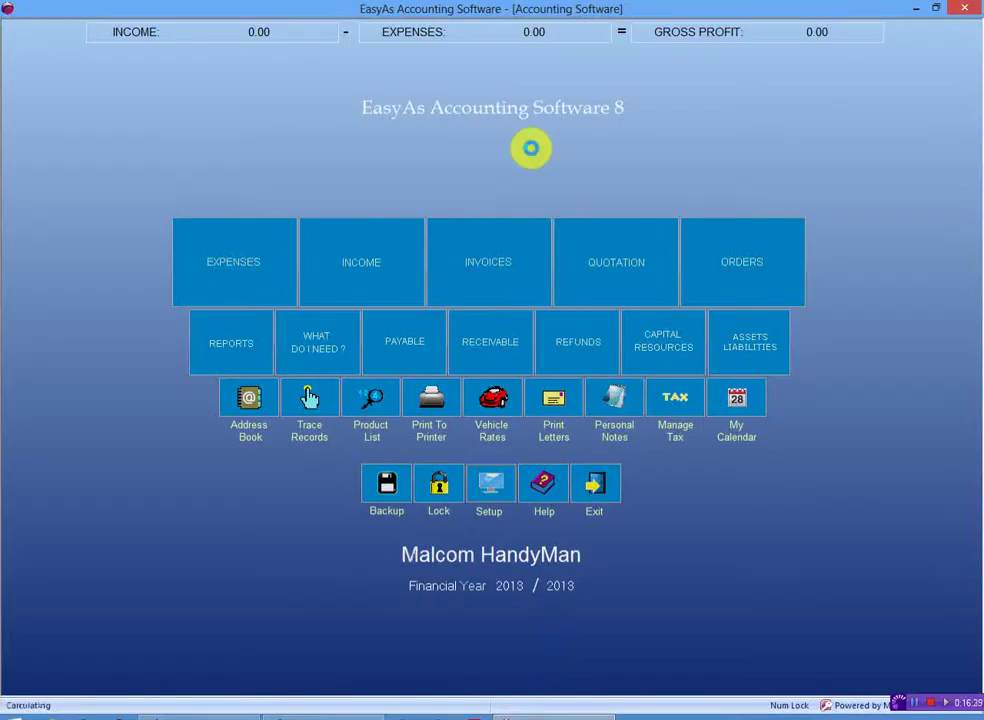
click(495, 493)
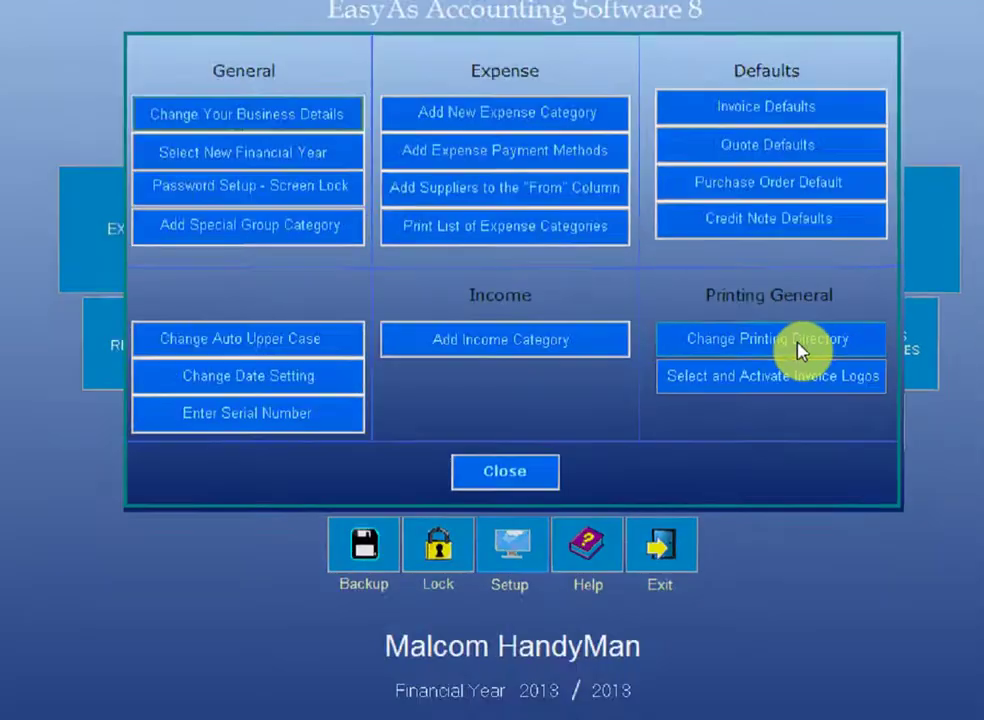
click(598, 415)
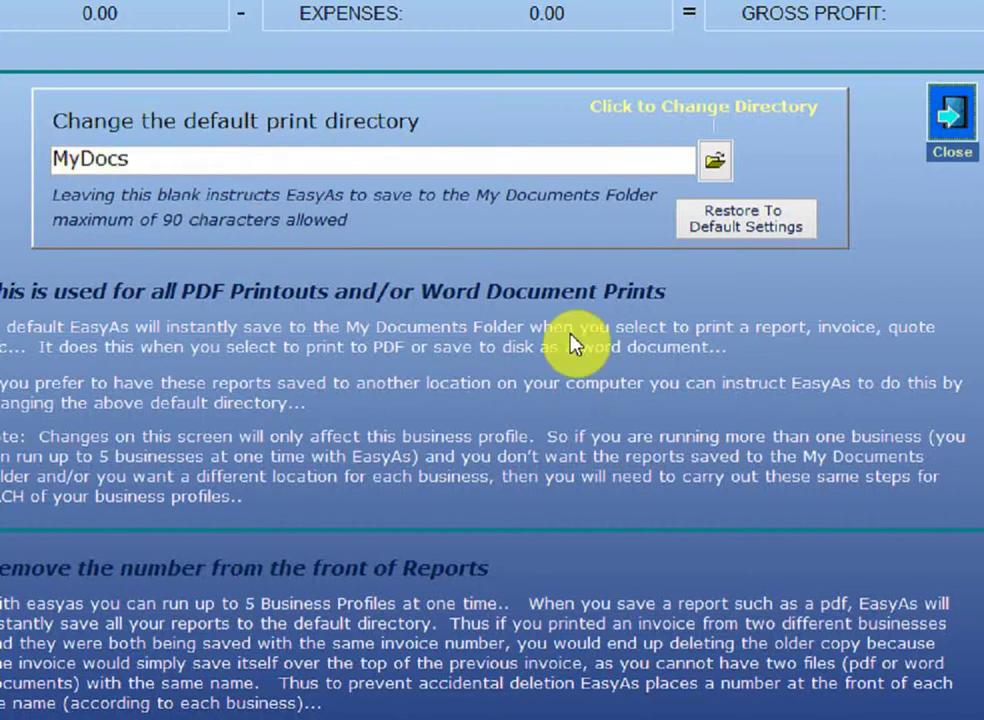
Step: Browse to the Smiths Business folder on C: and set it as the print directory, C:\Smiths Business\
click(716, 165)
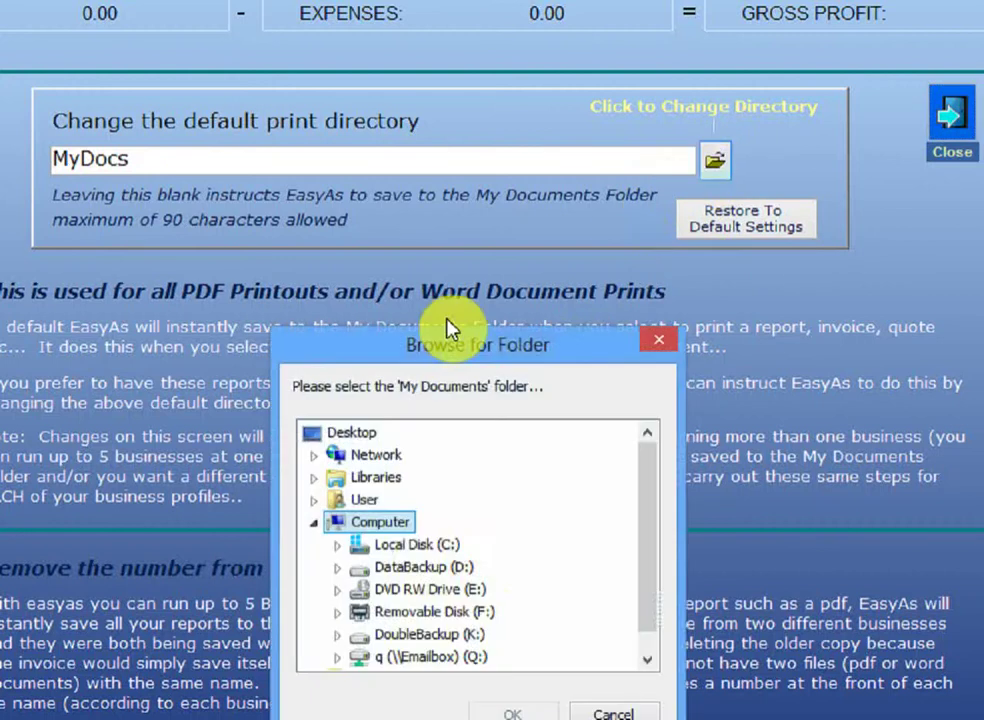
double_click(418, 548)
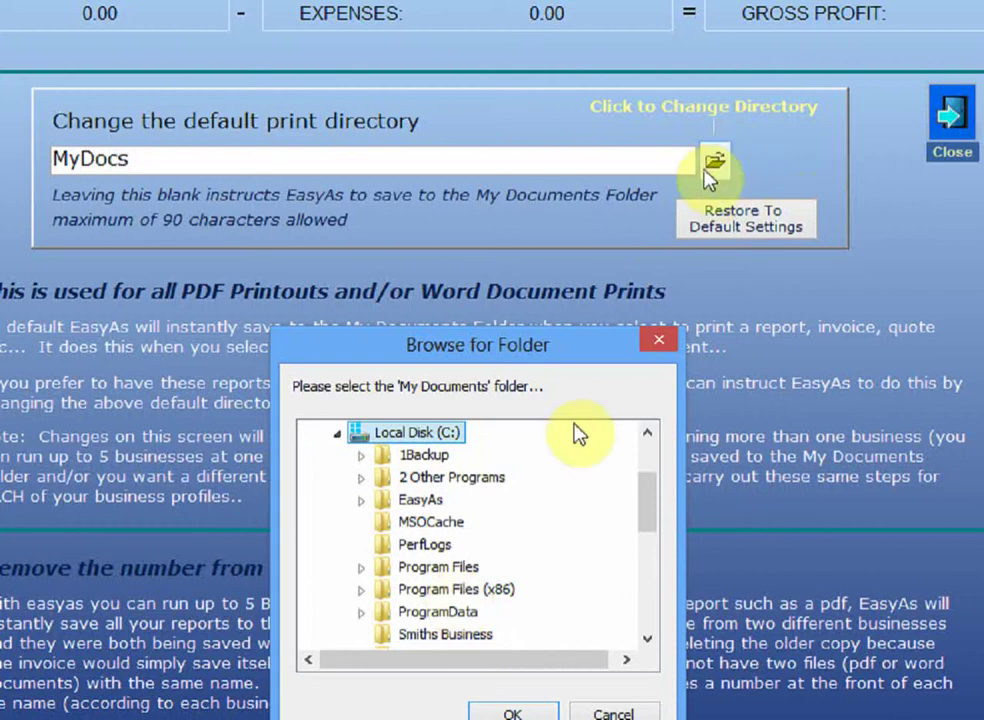
drag(650, 509, 648, 515)
click(436, 589)
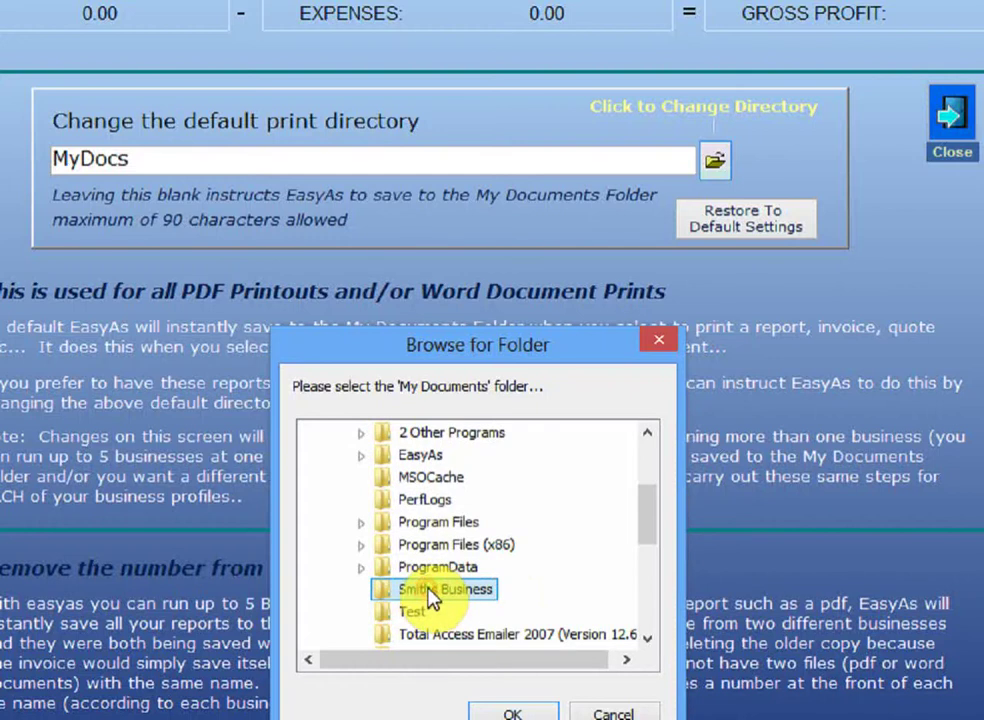
click(508, 712)
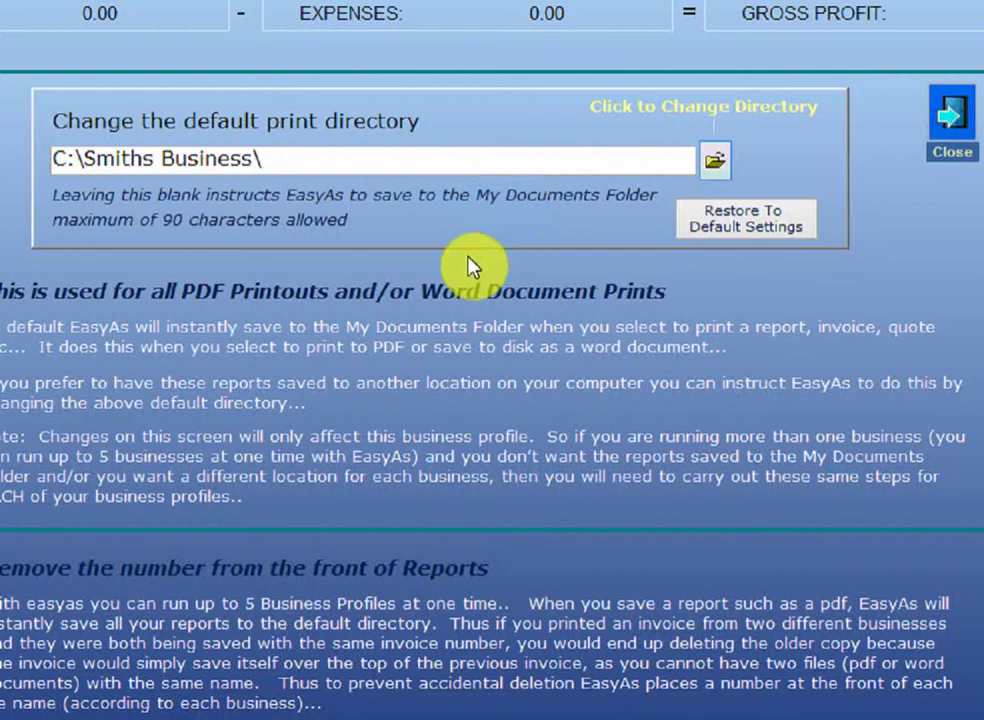
Step: Browse through Libraries > Documents > My Documents (D:) and select the test folder as print directory
click(715, 160)
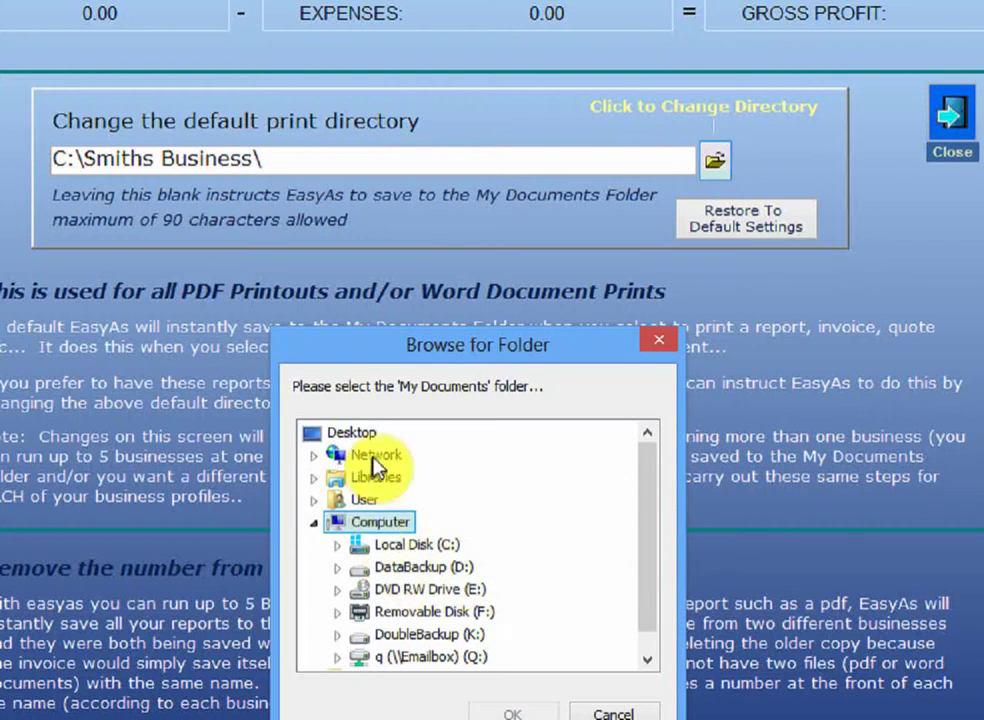
drag(647, 541, 654, 553)
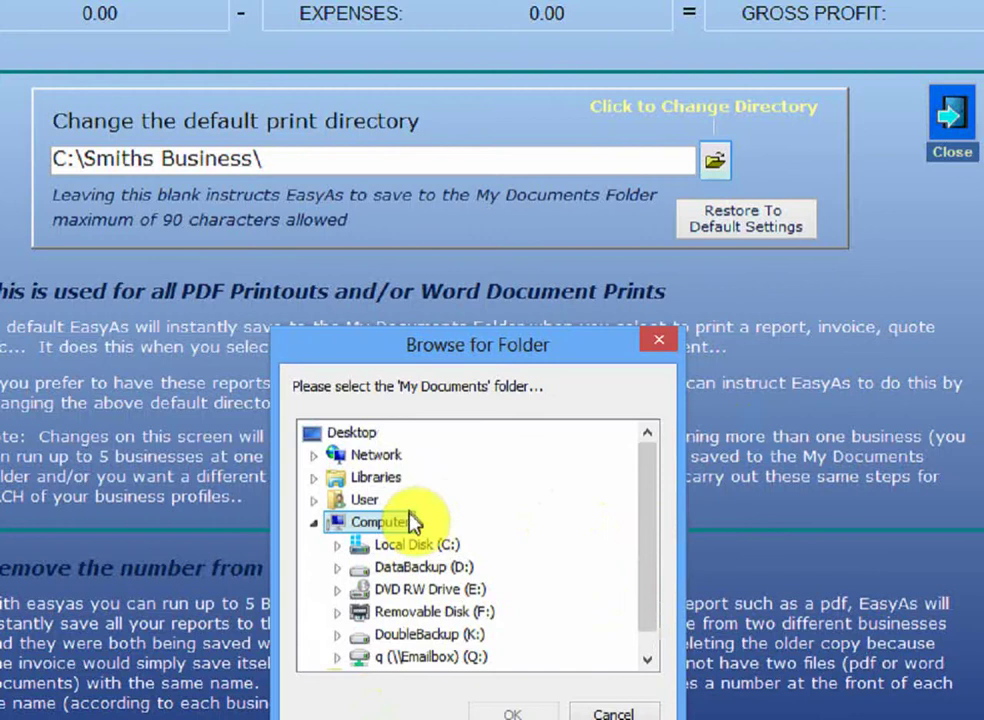
click(315, 479)
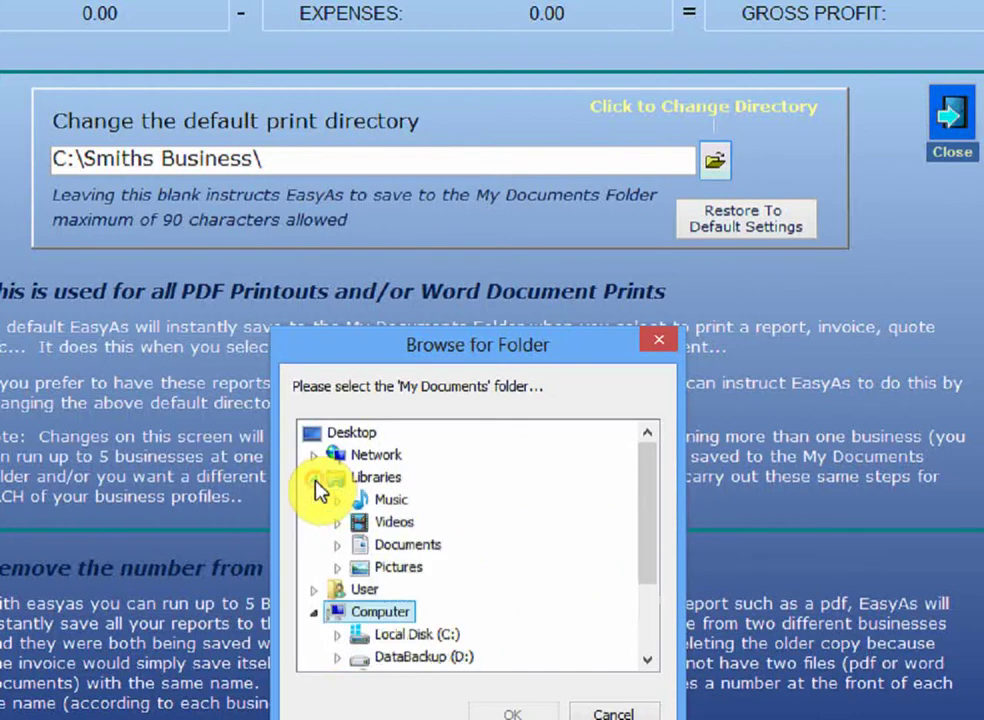
click(338, 545)
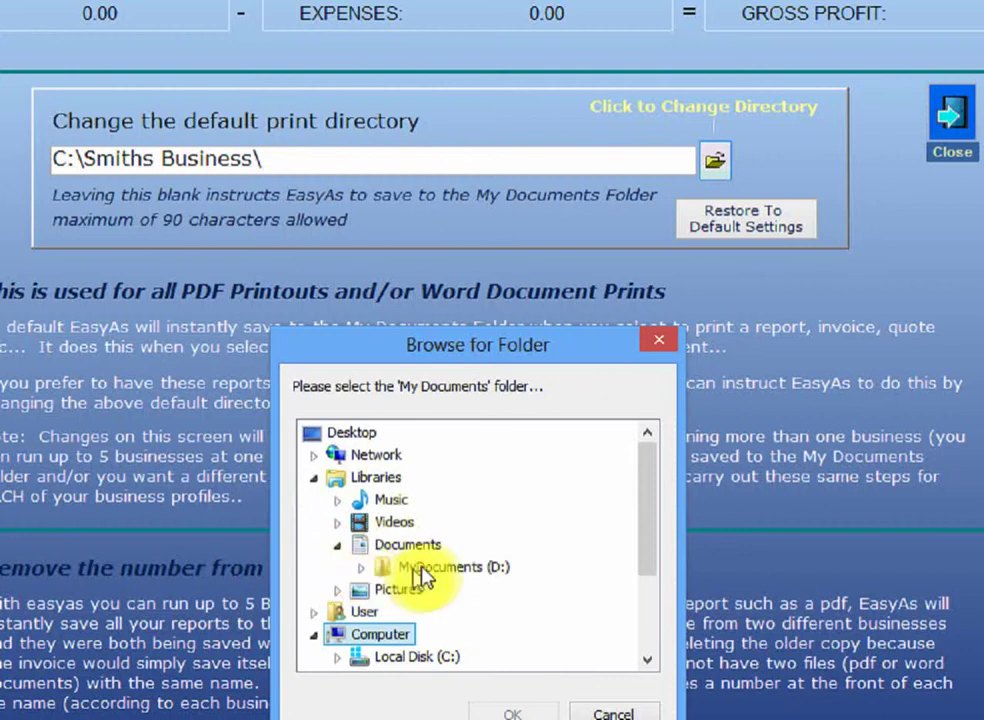
click(364, 567)
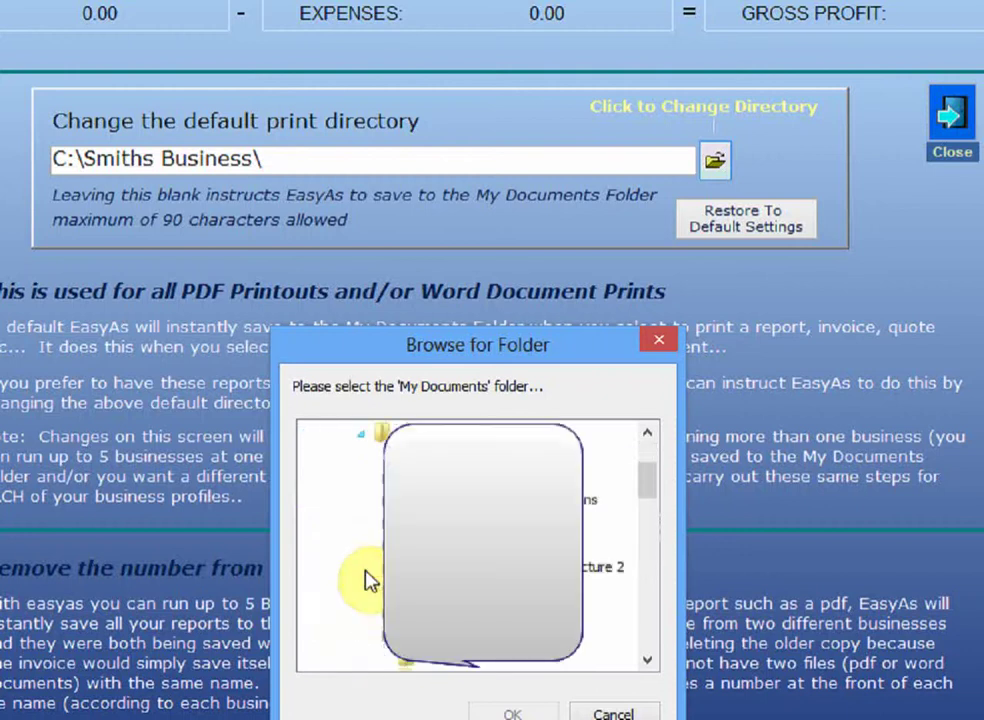
drag(650, 505, 643, 633)
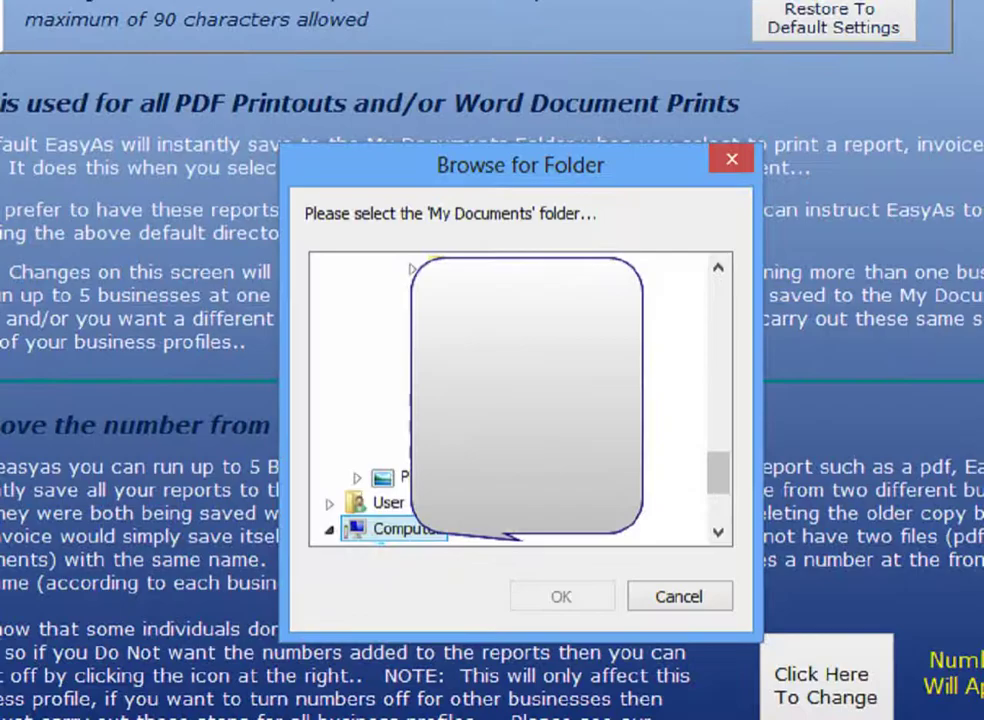
click(465, 317)
click(513, 463)
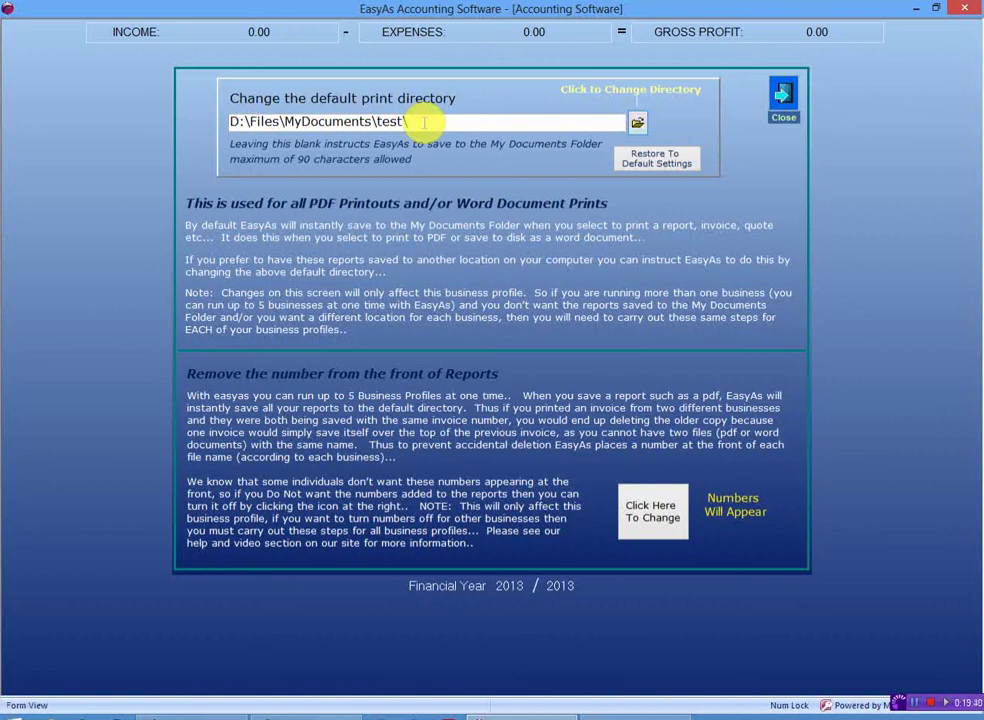
Step: Append a backslash so the path reads D:\Files\MyDocuments\test\
drag(376, 121, 228, 123)
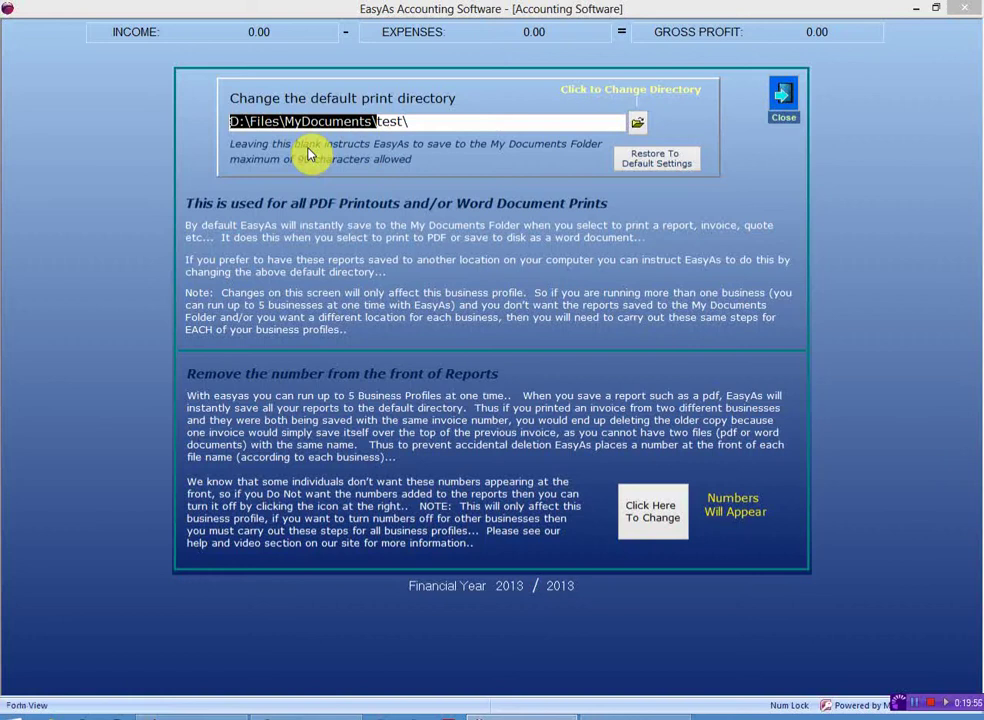
click(415, 121)
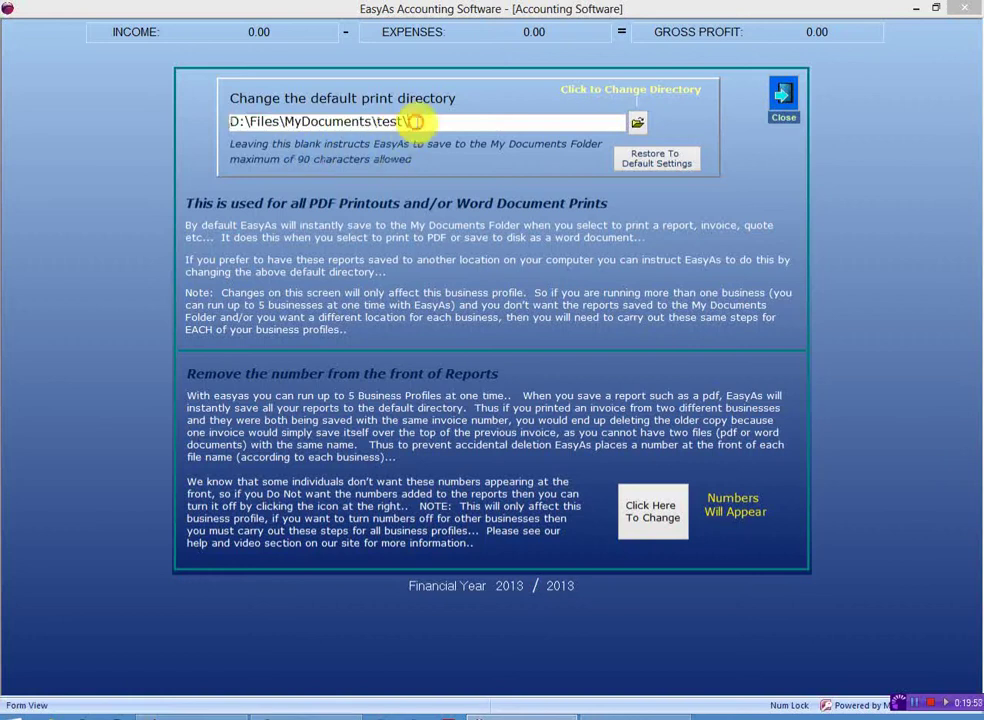
text(\)
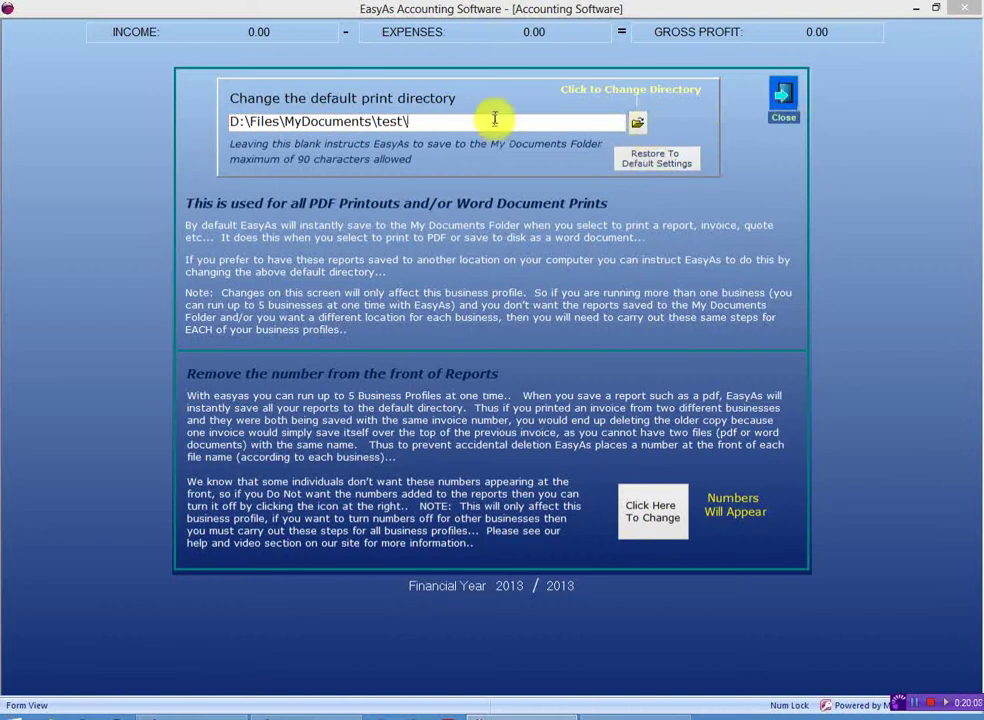
Step: Close the print directory page and Setup panel, then open an existing invoice from INVOICES
click(779, 99)
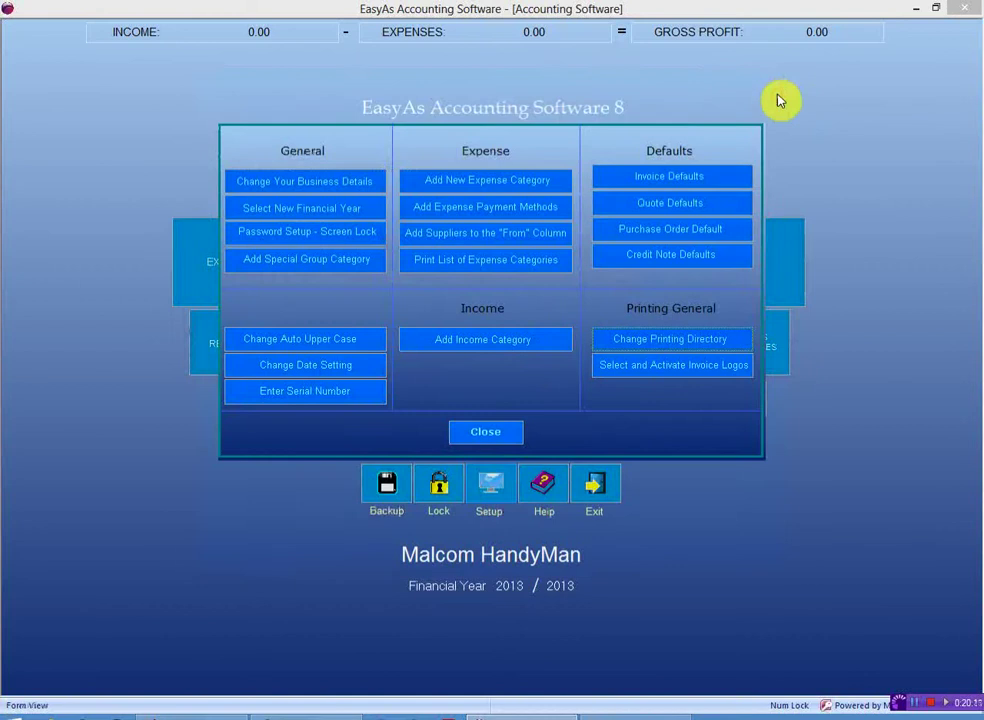
click(487, 433)
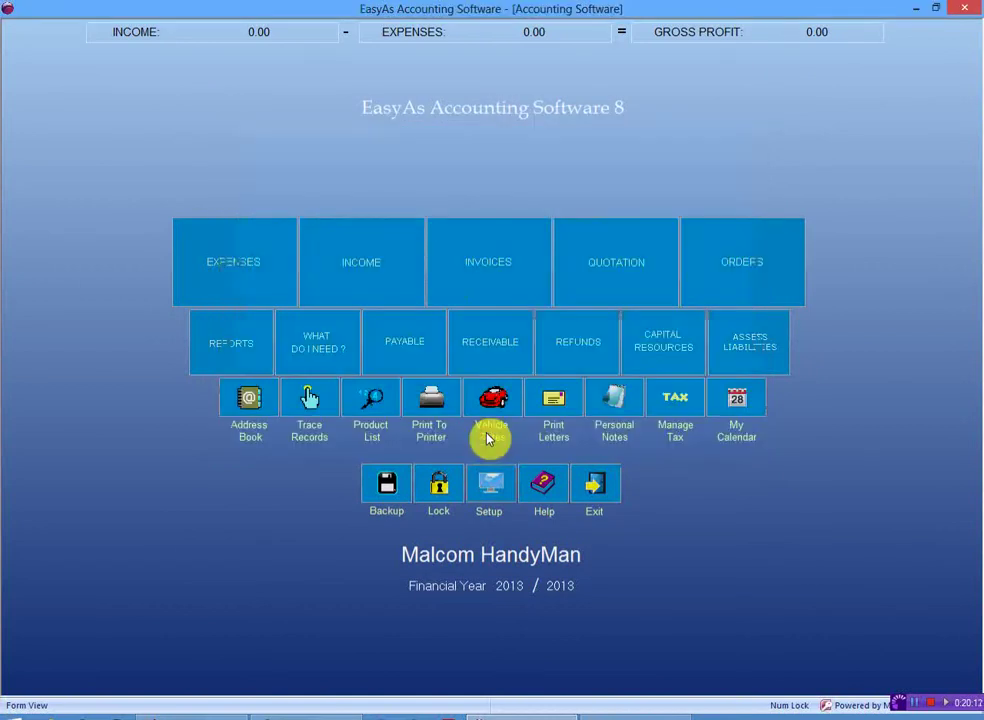
click(489, 260)
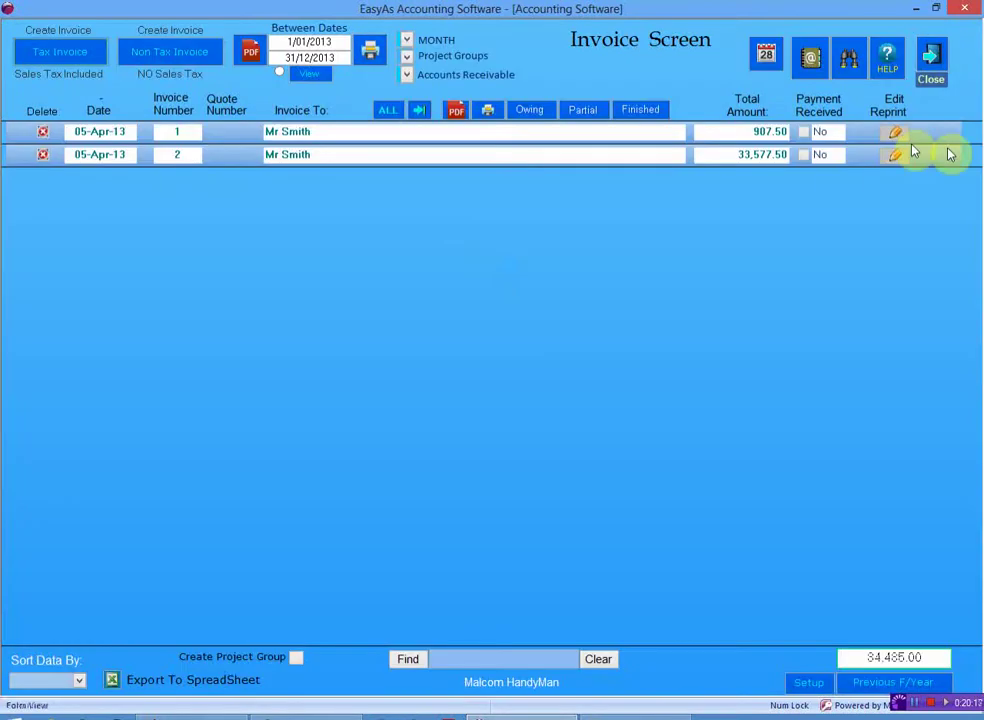
click(896, 155)
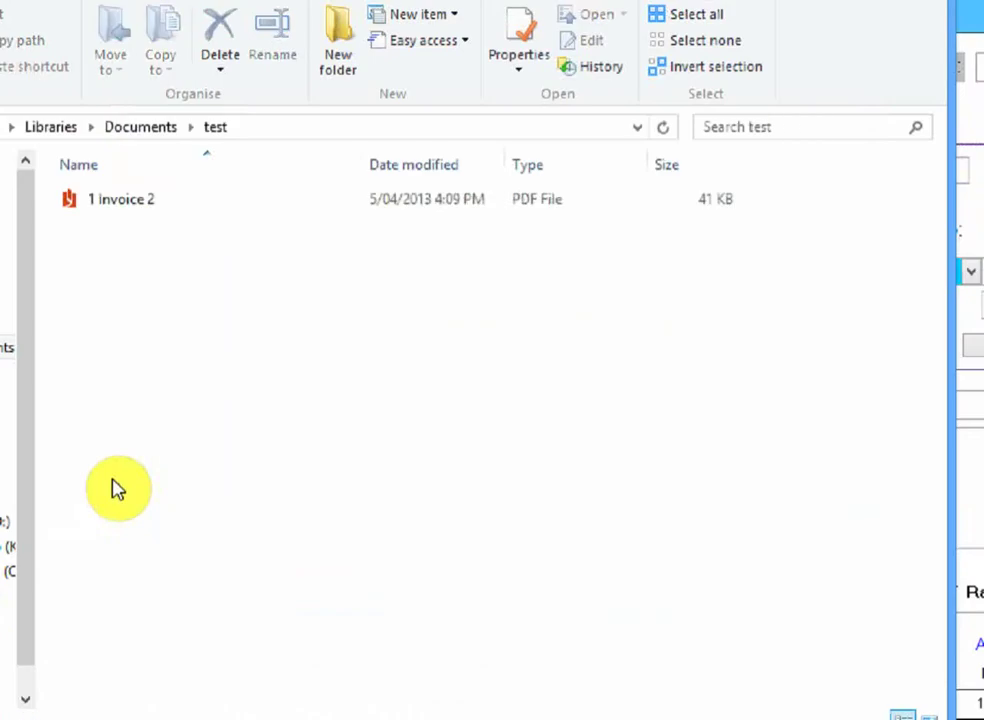
Step: Confirm the 1 Invoice 2 PDF is in the test folder in Explorer
click(105, 213)
click(189, 147)
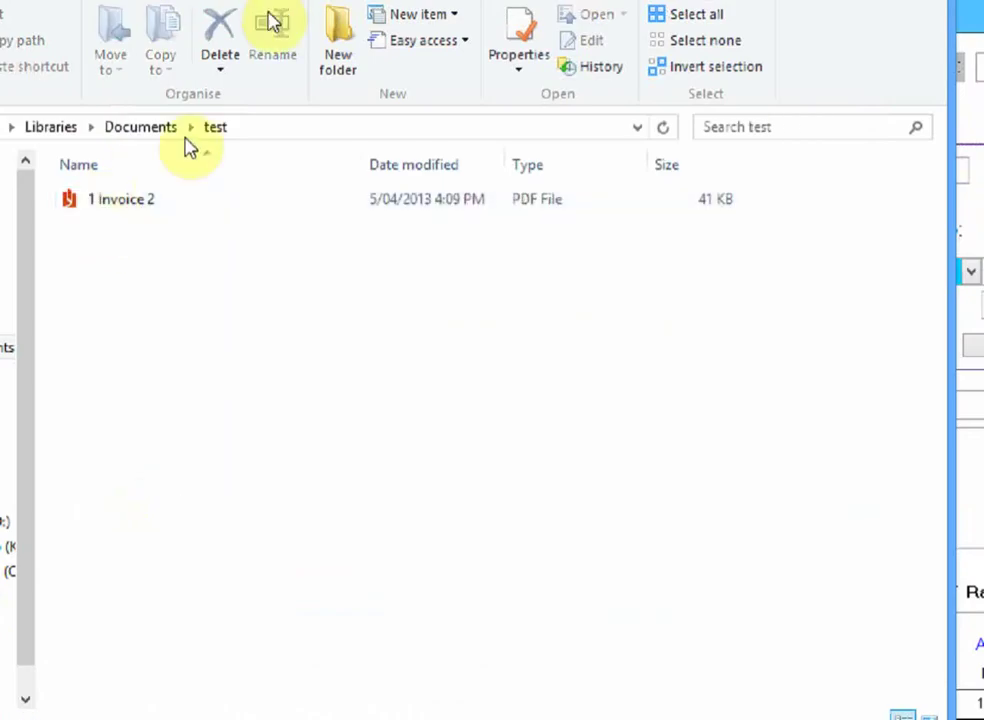
click(97, 210)
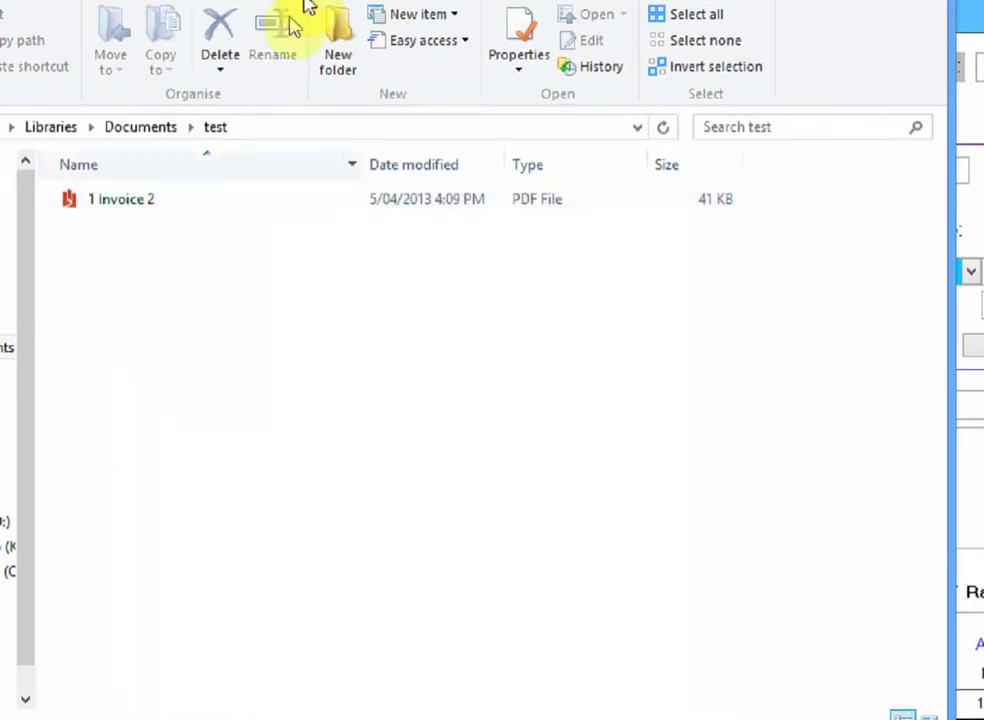
Step: In the invoice email, clear the Bcc address and send it
click(966, 241)
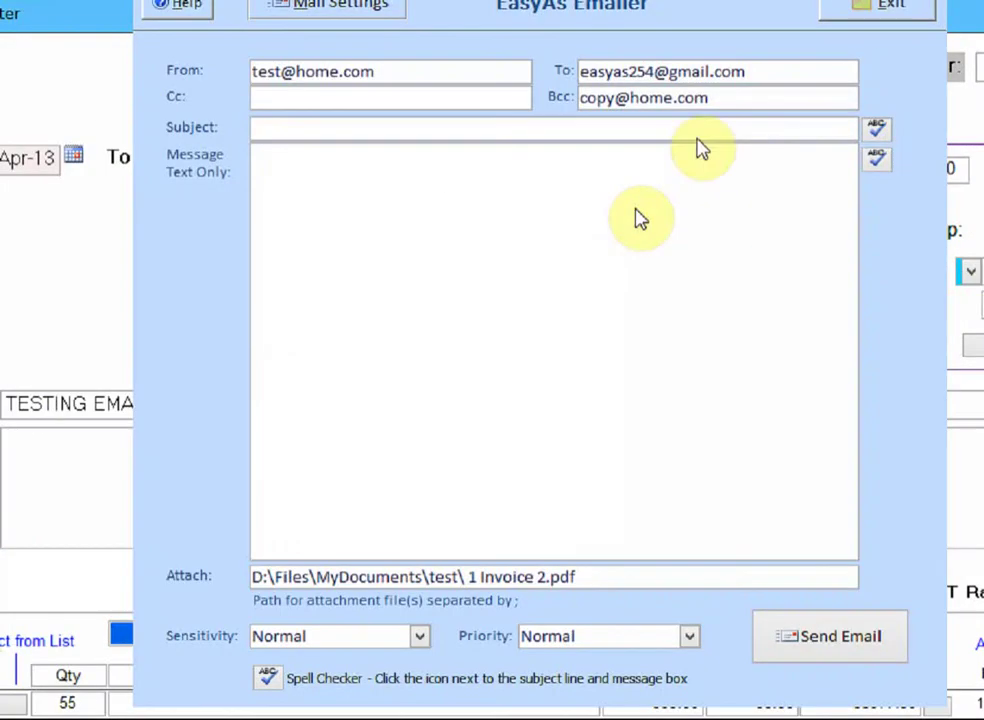
click(725, 97)
drag(725, 97, 514, 99)
key(Delete)
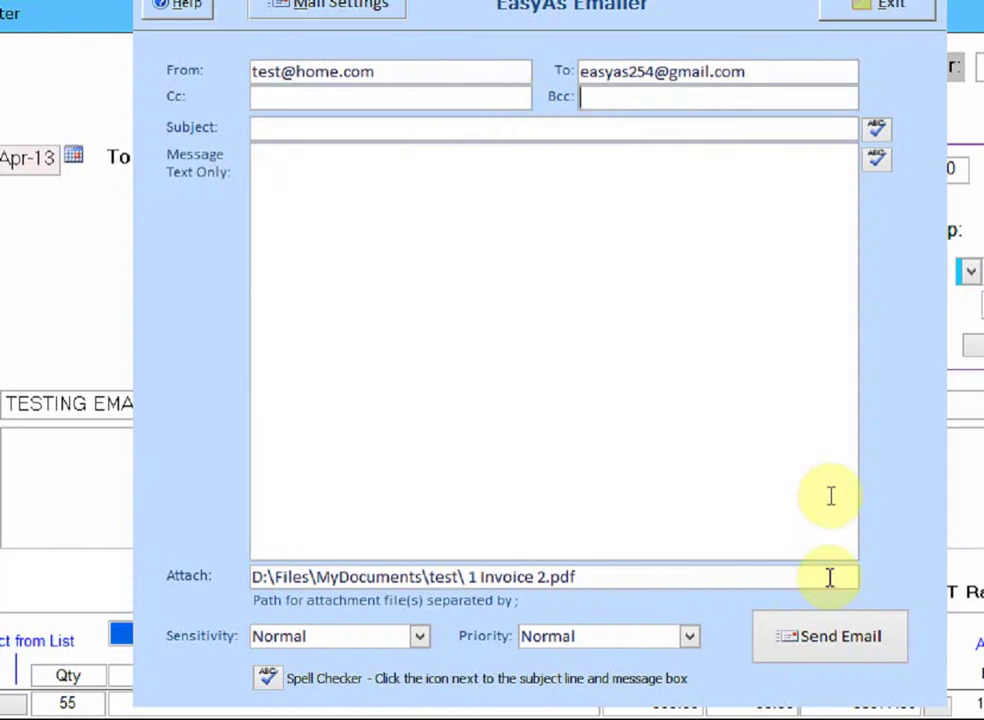
click(842, 648)
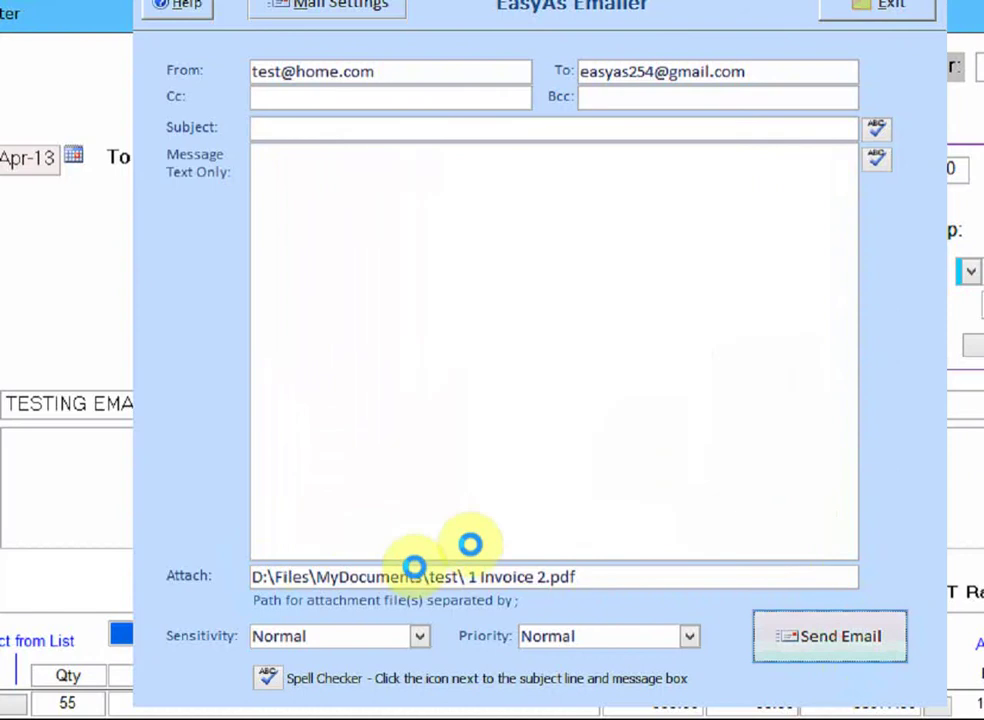